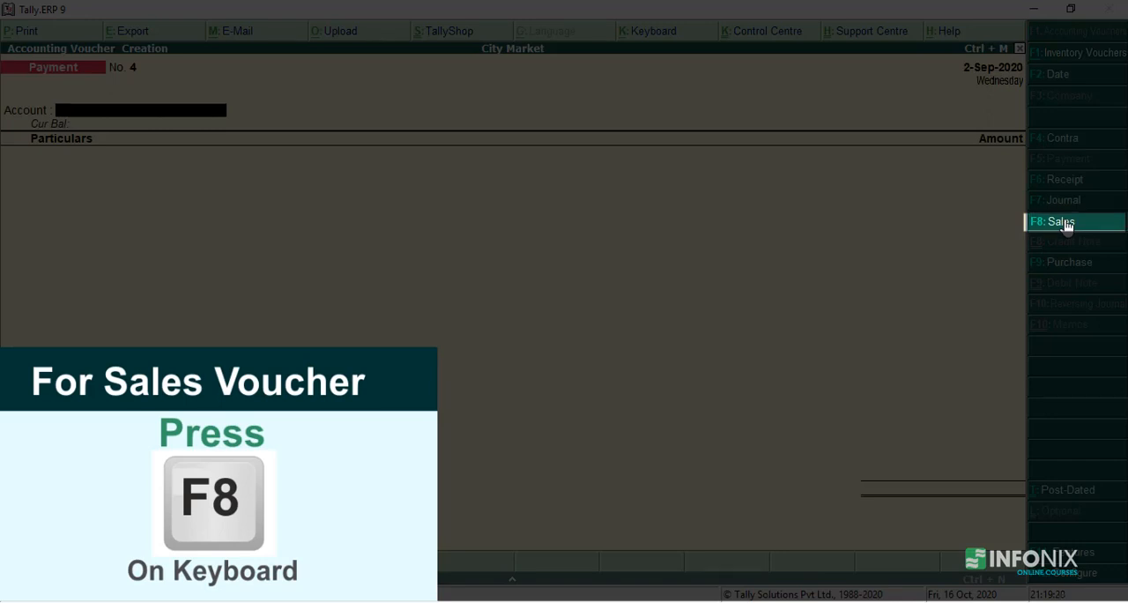
- Start a sales voucher with reference number 01 and Maitreya Society as the party account
click(1062, 221)
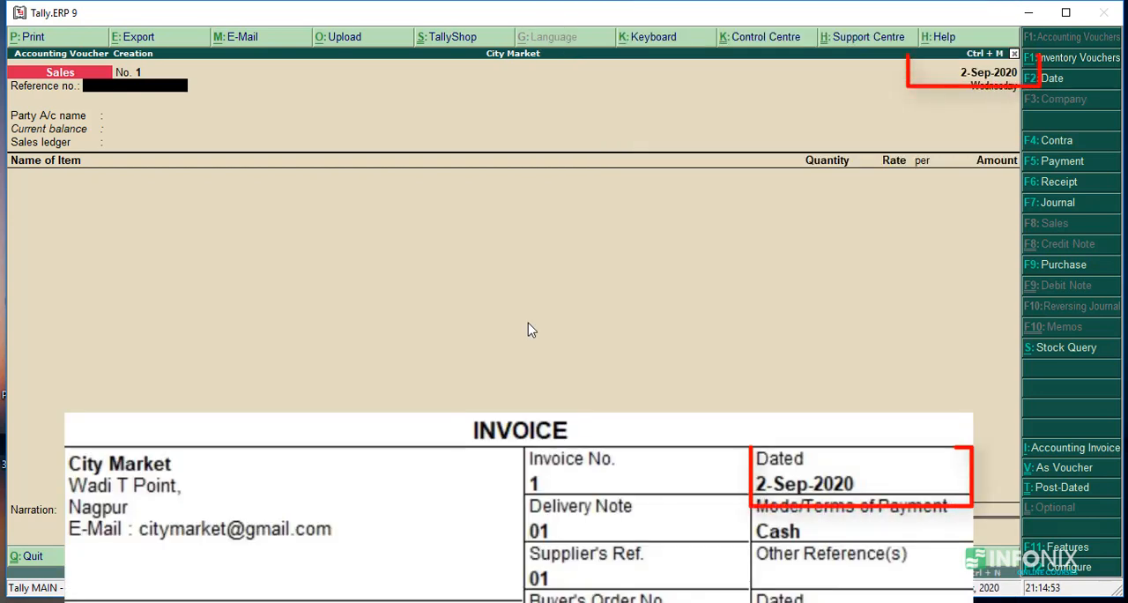
text(01)
key(Return)
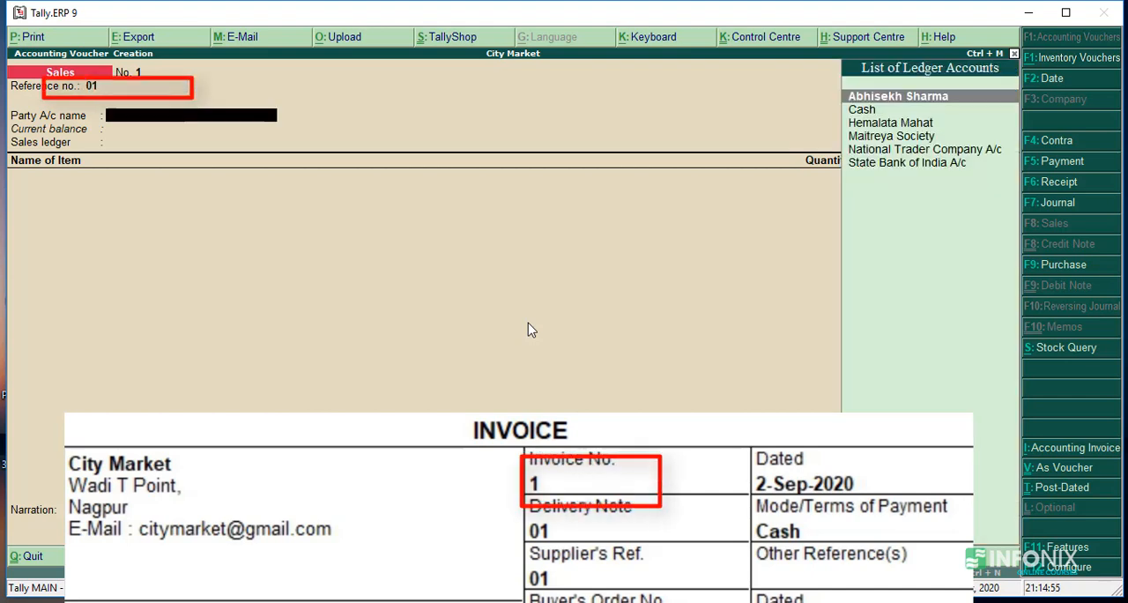
key(Down)
key(Down)
key(Down)
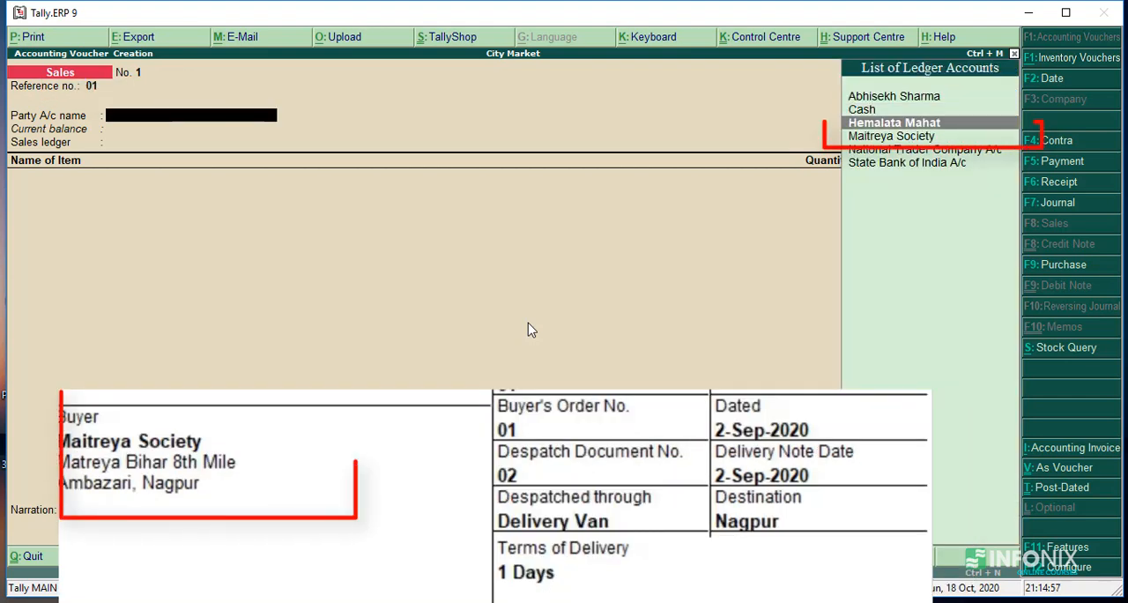
key(Return)
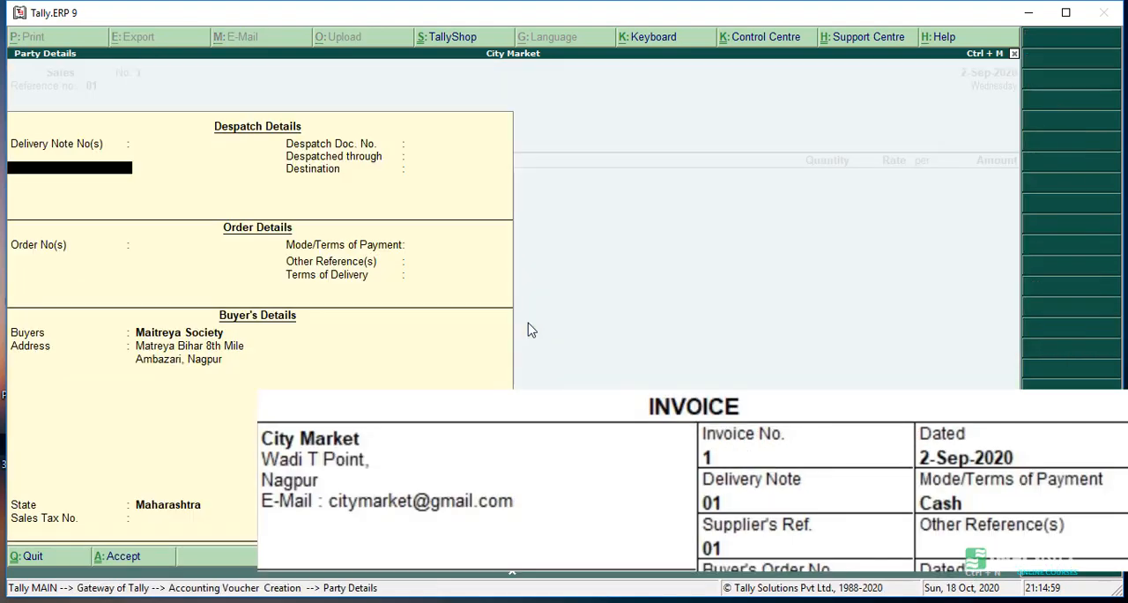
- Enter delivery note 01 dated 2-Sep-2020 and despatch document number 01 in the despatch details
text(01)
key(Return)
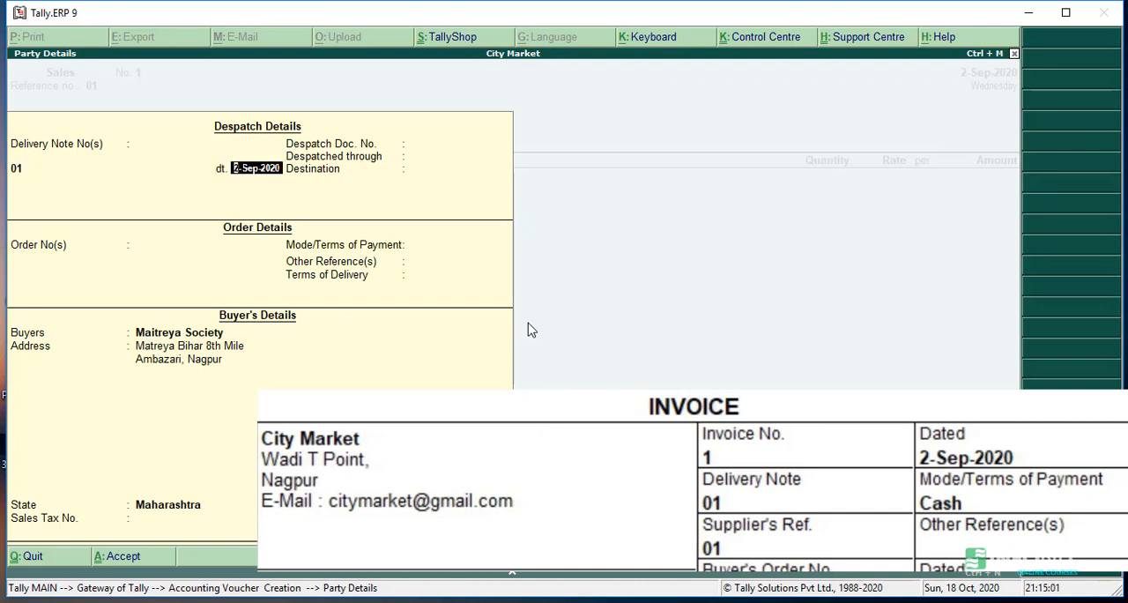
key(Return)
key(Return)
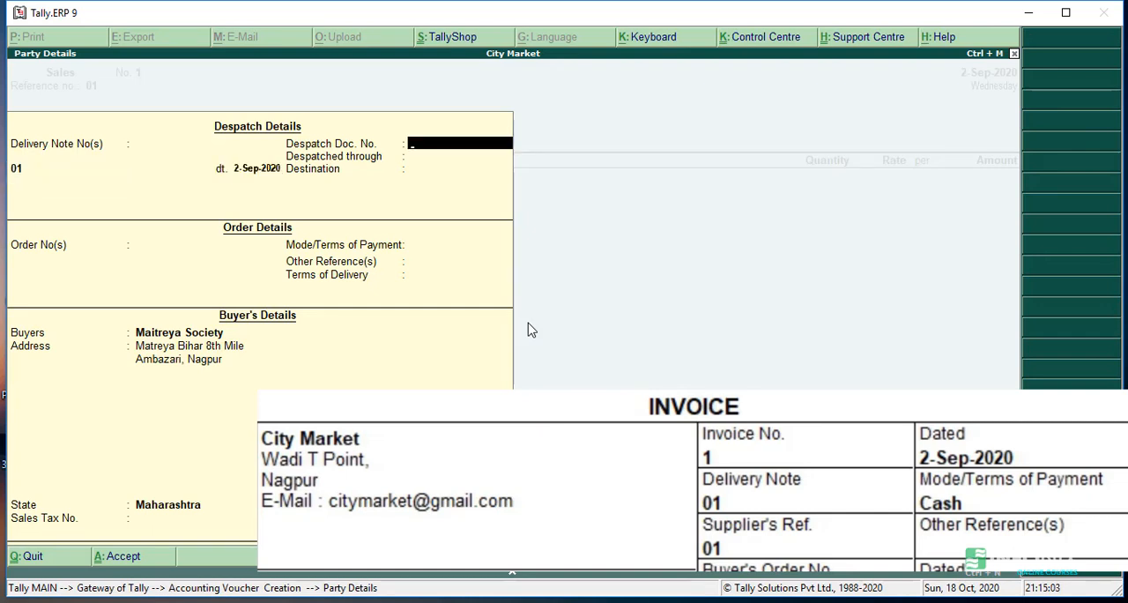
text(01)
key(Return)
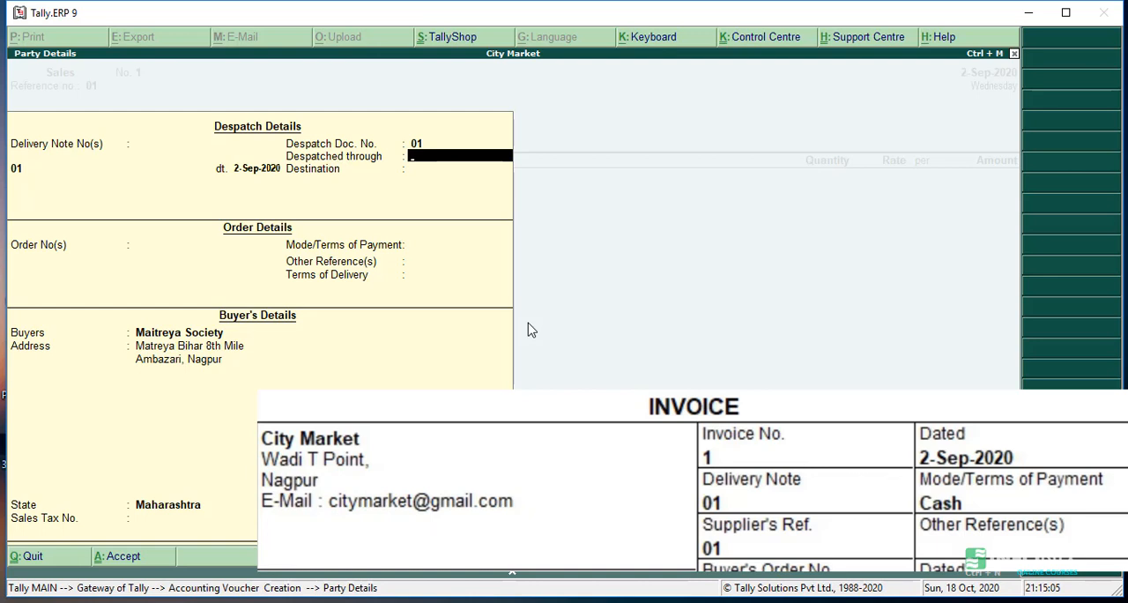
- Set the goods as despatched through Delivery Van with Nagpur as the destination
text(Delivery Van)
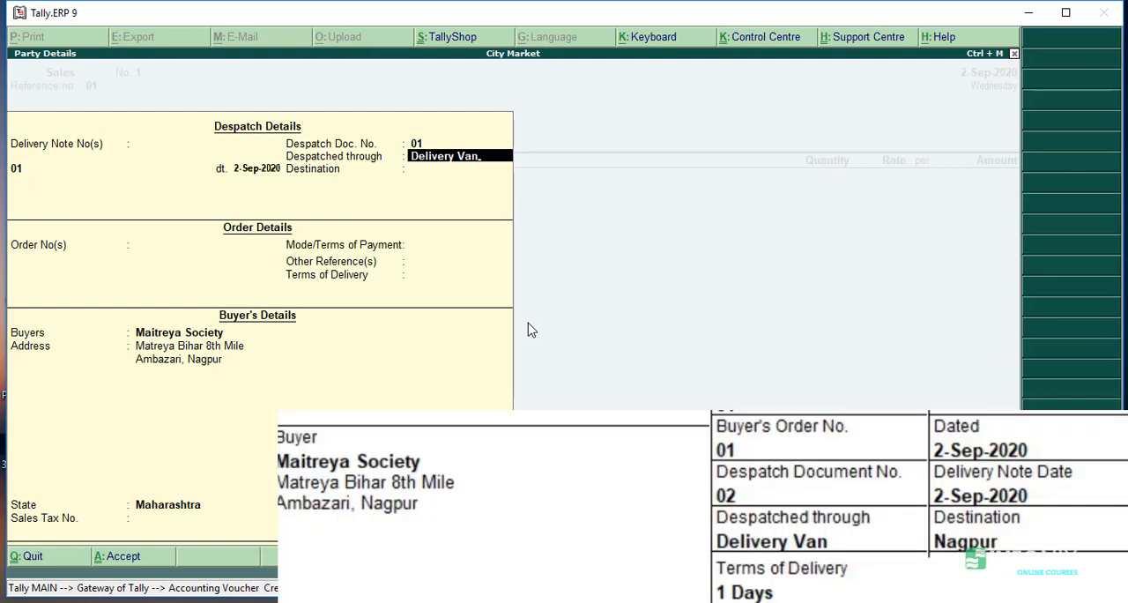
key(Return)
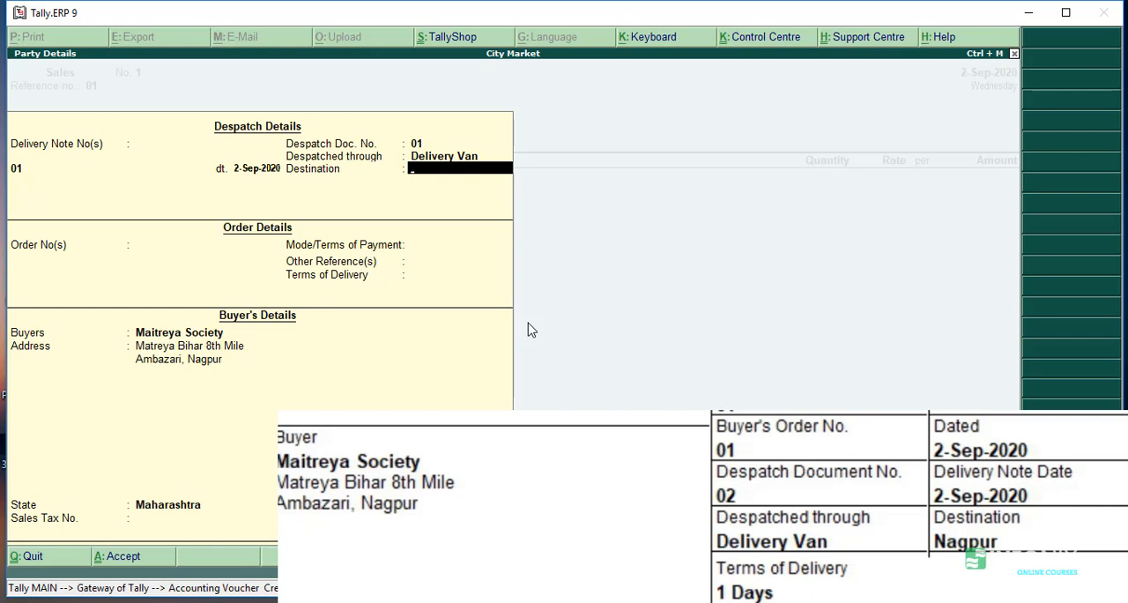
text(Nagpur)
key(Return)
- Fill in the order details with the order number, date 2-Sep-2020, payment mode Cash and delivery terms "1 Days"
text(0)
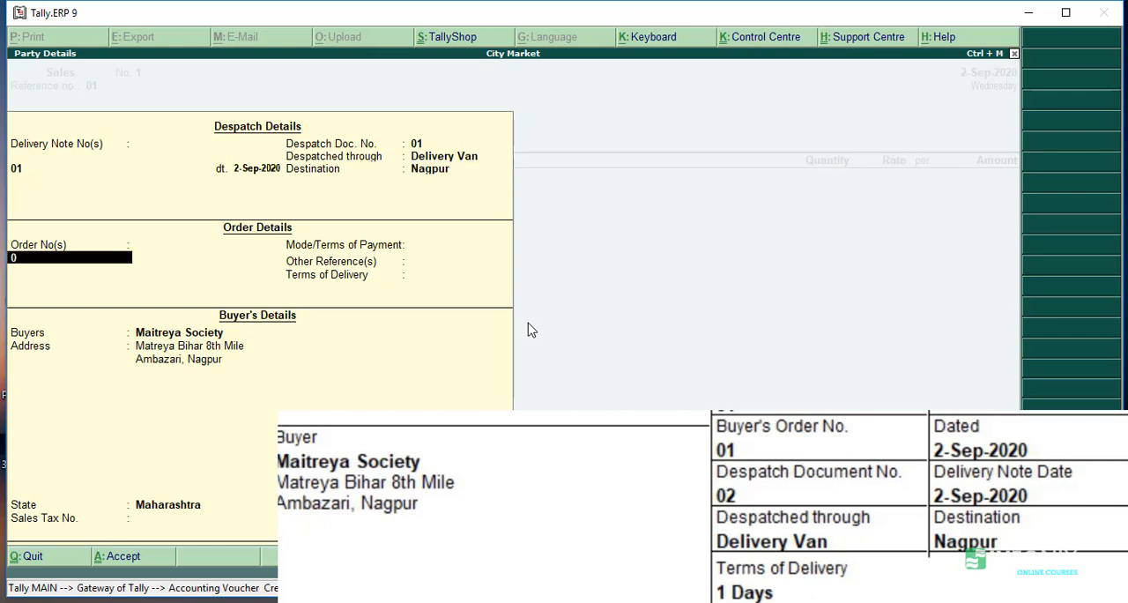
key(Return)
key(Return)
key(Return)
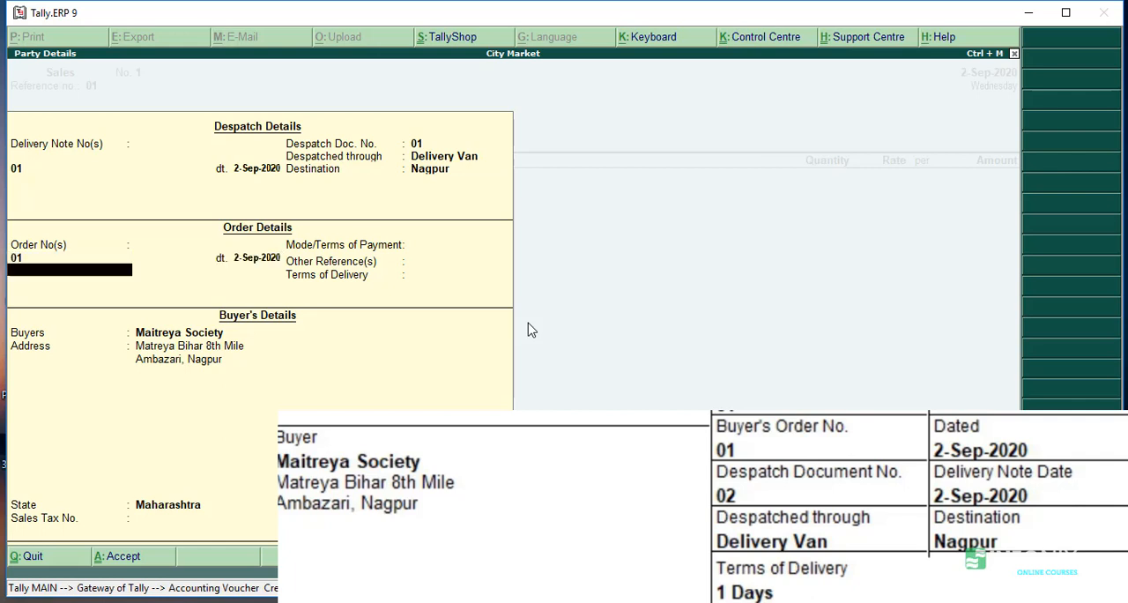
text(Cas)
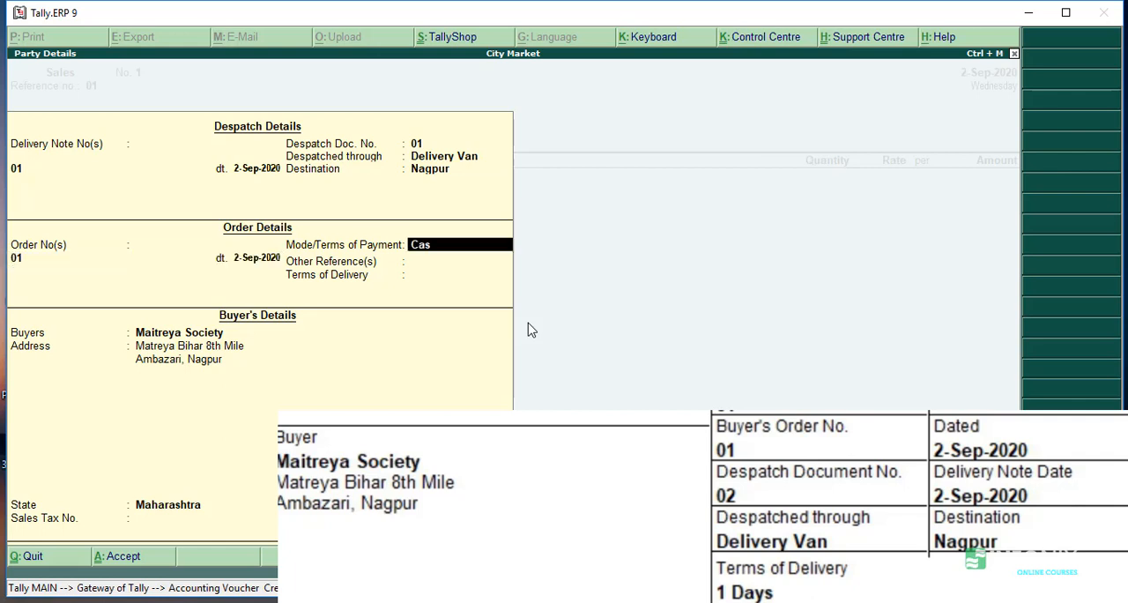
text(h)
key(Return)
key(Return)
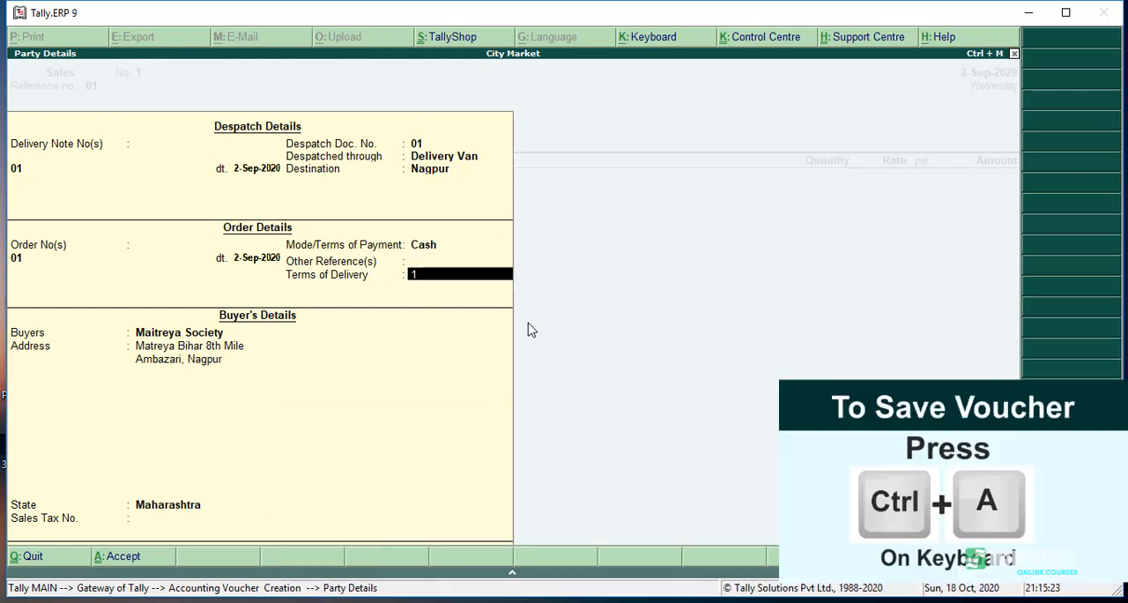
text(1 Days)
- Accept the prefilled buyer's details and choose Sales A/c as the sales ledger
key(Return)
key(Return)
key(Return)
key(Return)
key(Return)
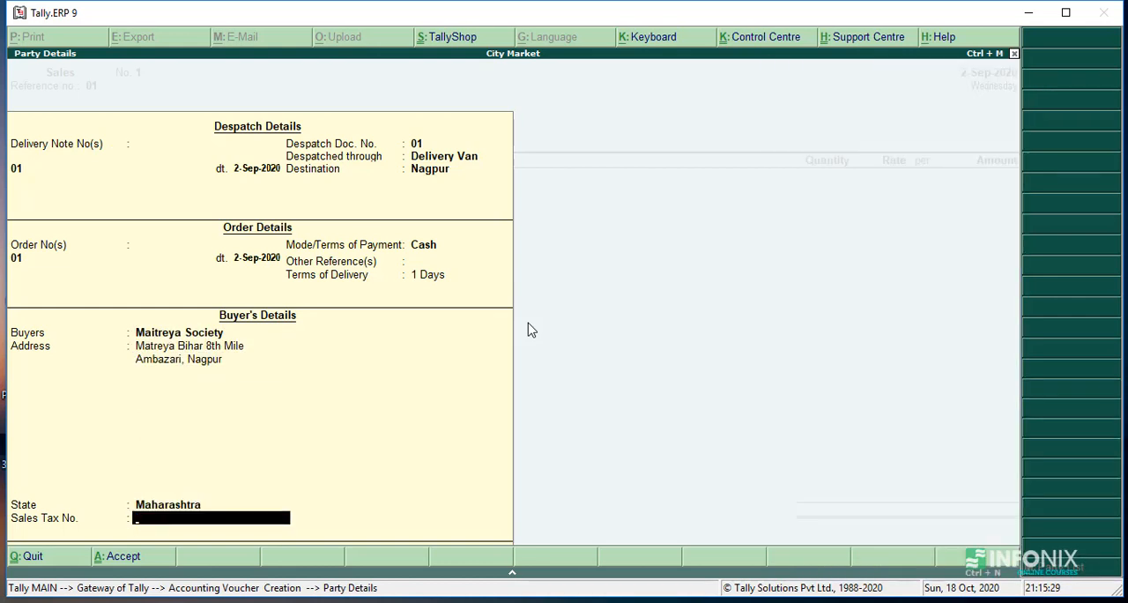
key(Return)
key(Return)
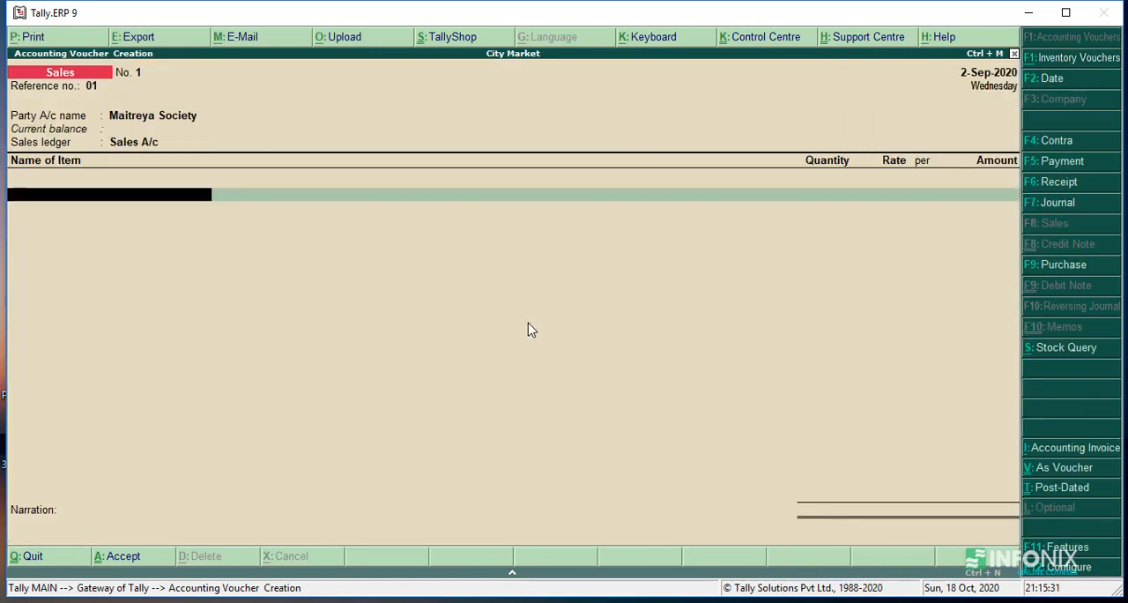
- Add the stock item Dove Beauty Bathing Bar (100gm) with quantity 50 Pcs at a rate of 40 per piece
text(D)
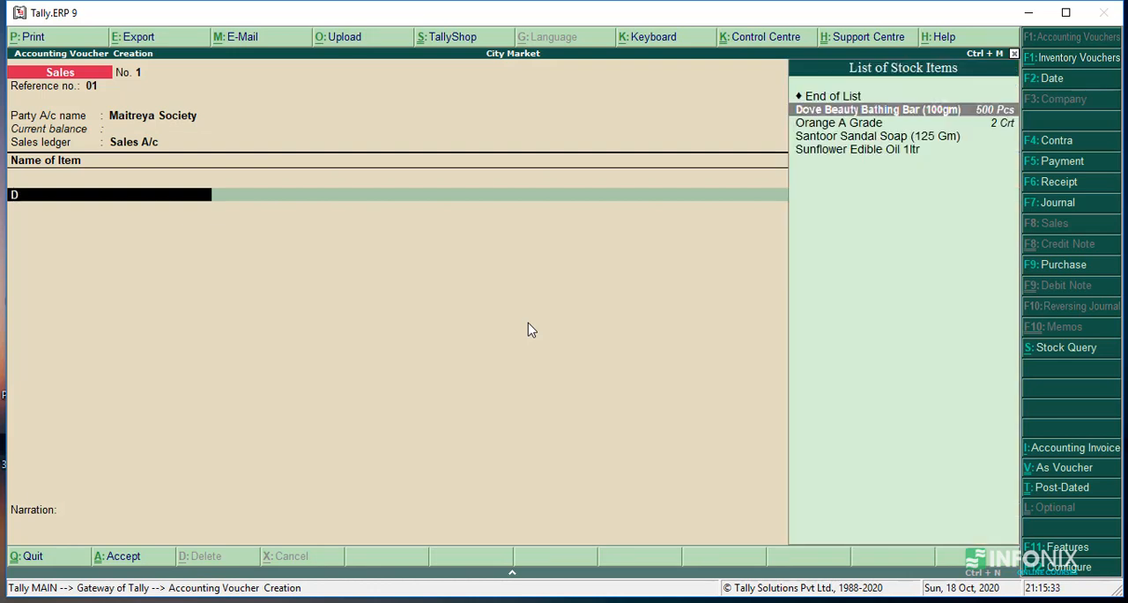
key(Return)
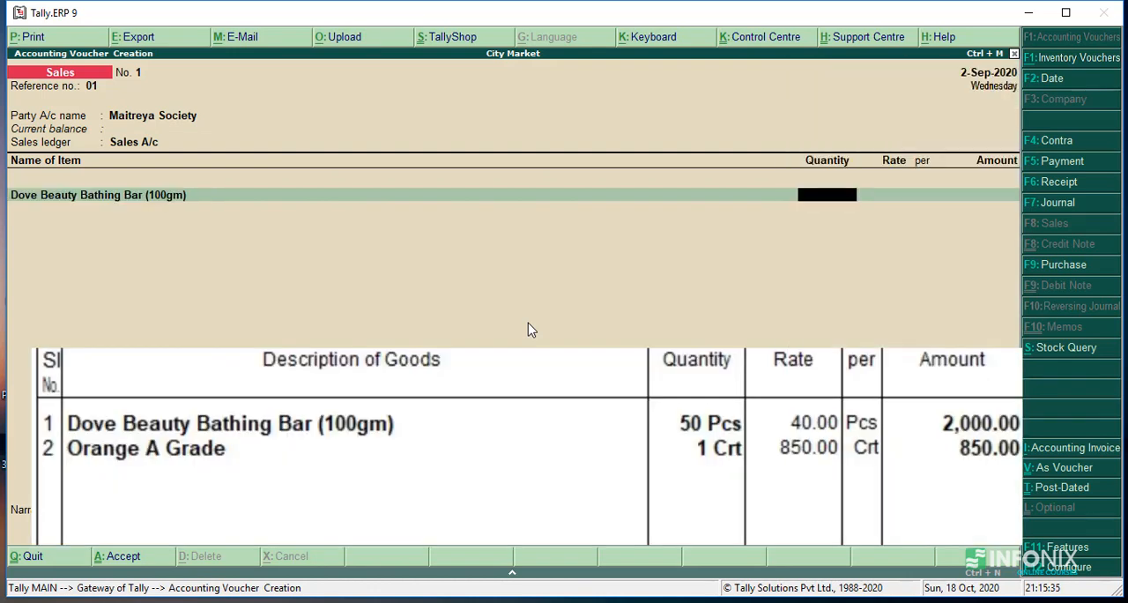
text(50)
key(Return)
text(40)
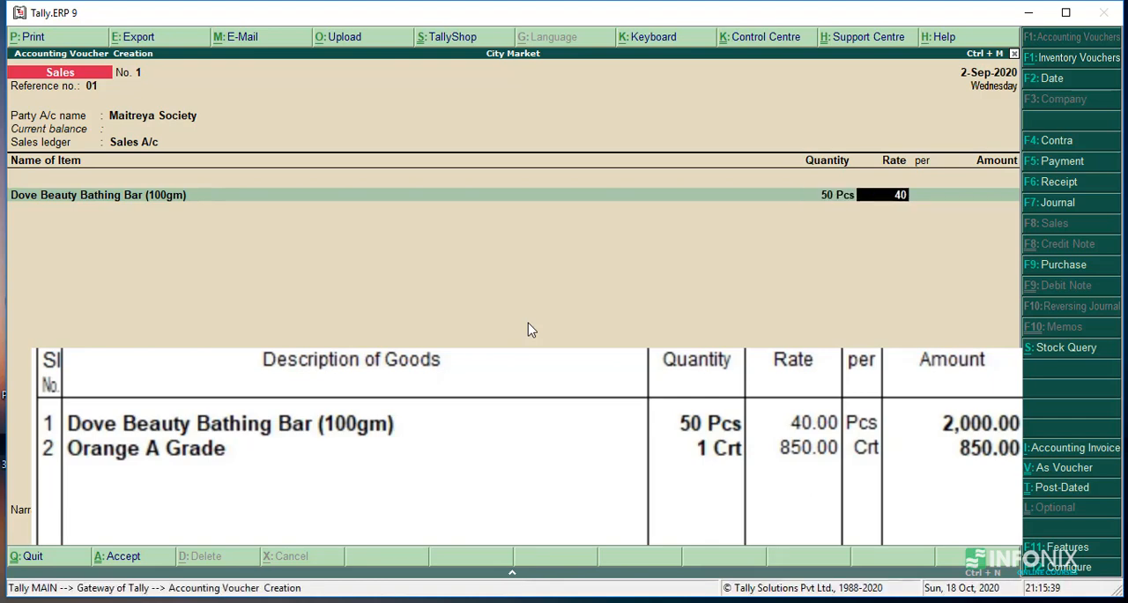
key(Return)
key(Return)
key(Return)
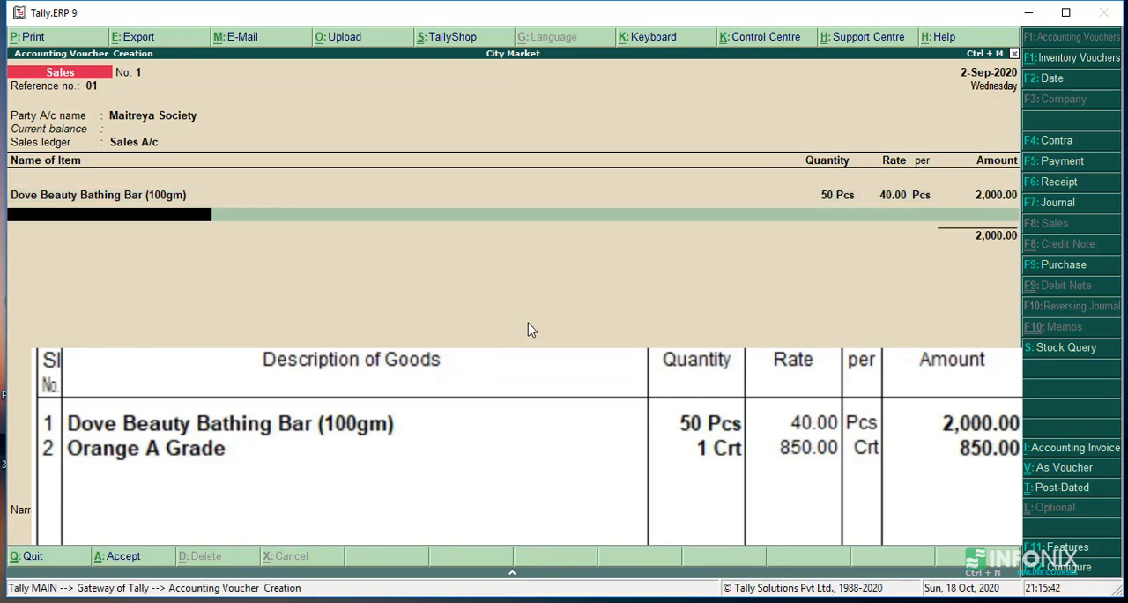
- Add the stock item Orange A Grade with quantity 1 Crt at a rate of 850 per carton
text(Oran)
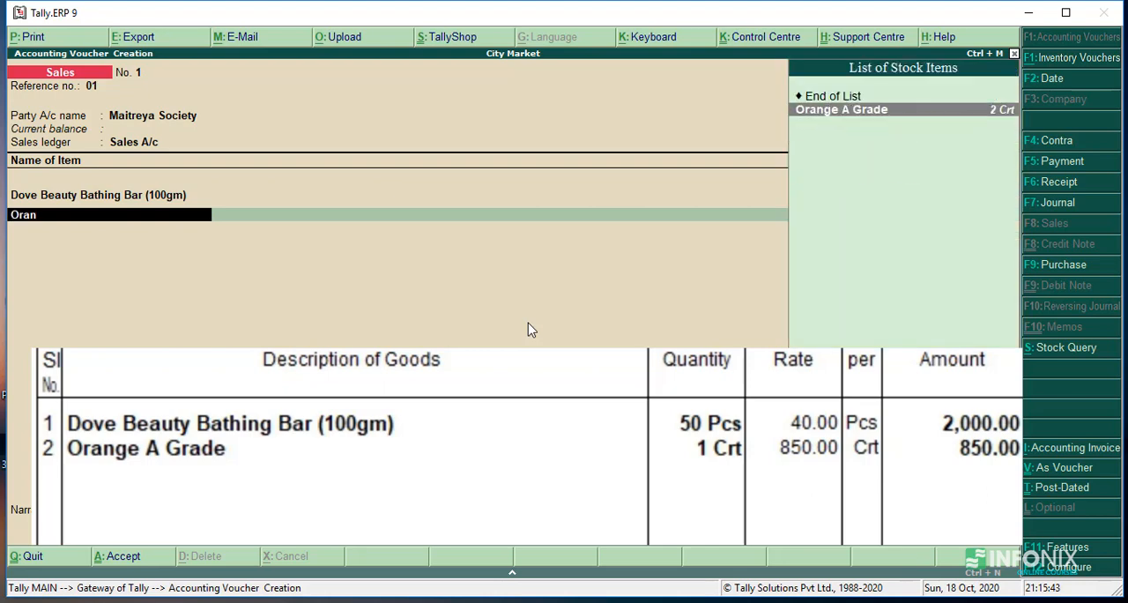
key(Return)
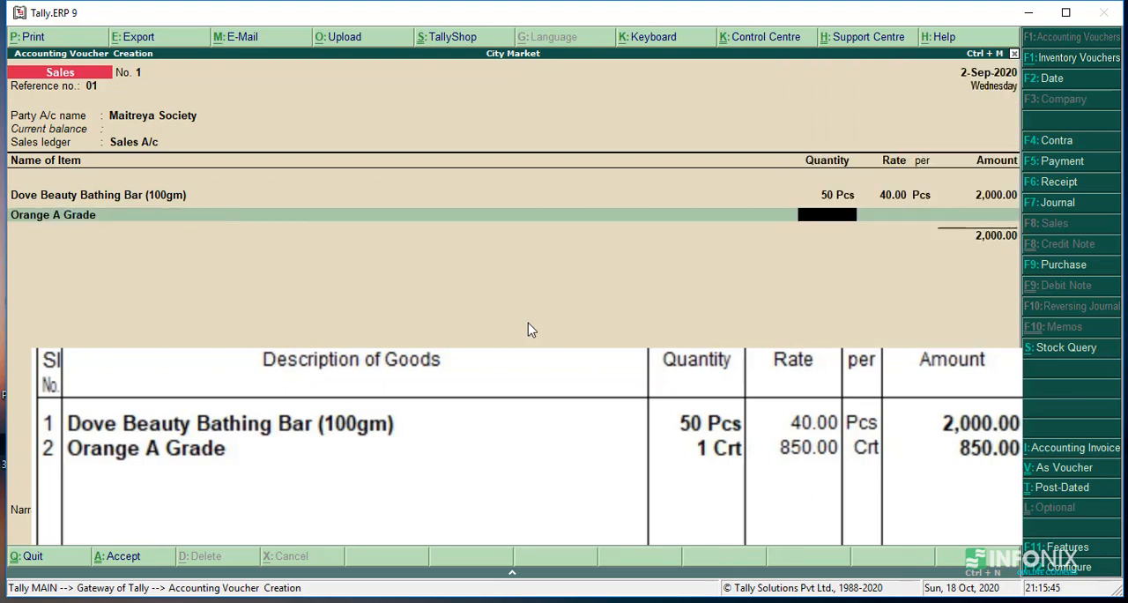
key(Return)
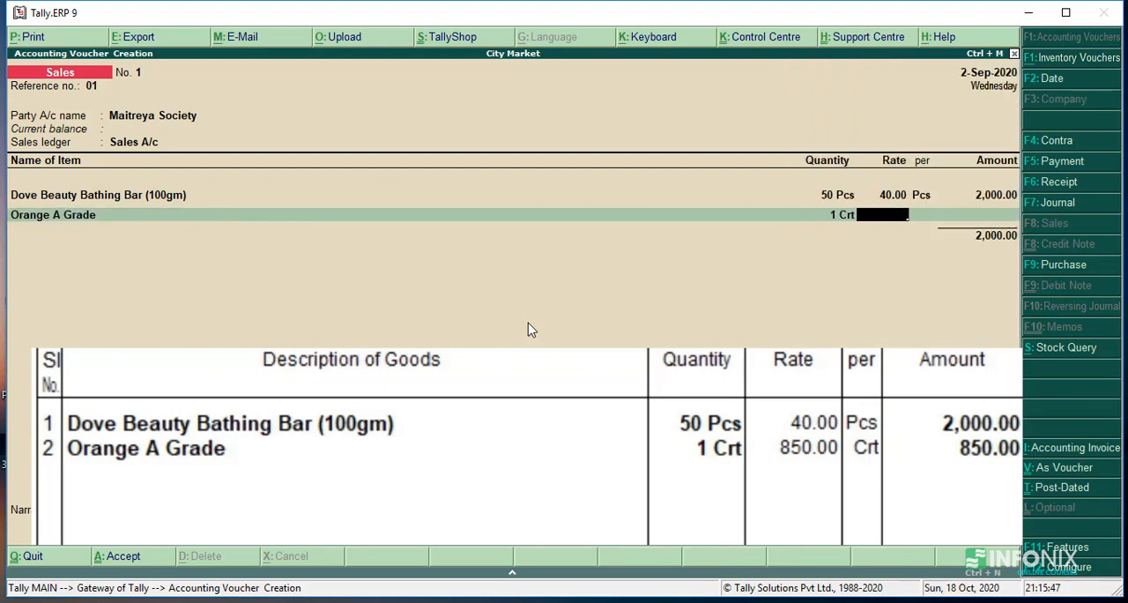
text(850)
key(Return)
key(Return)
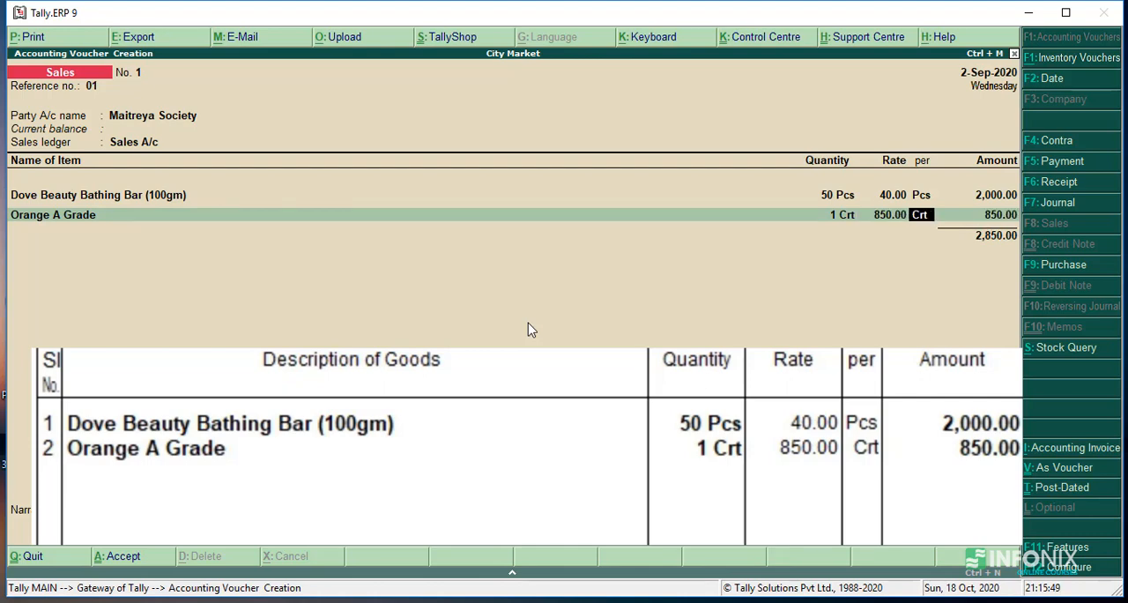
key(Return)
key(Return)
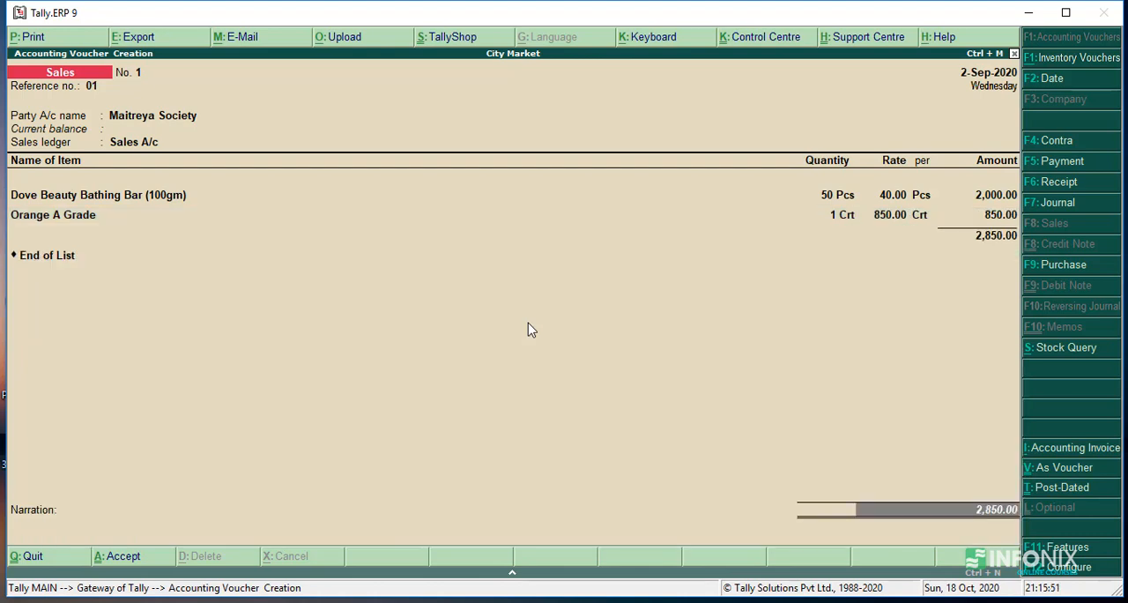
- End the item list, enter the narration "Being Goods sold to customer" and save the sales voucher
text(Being Goo)
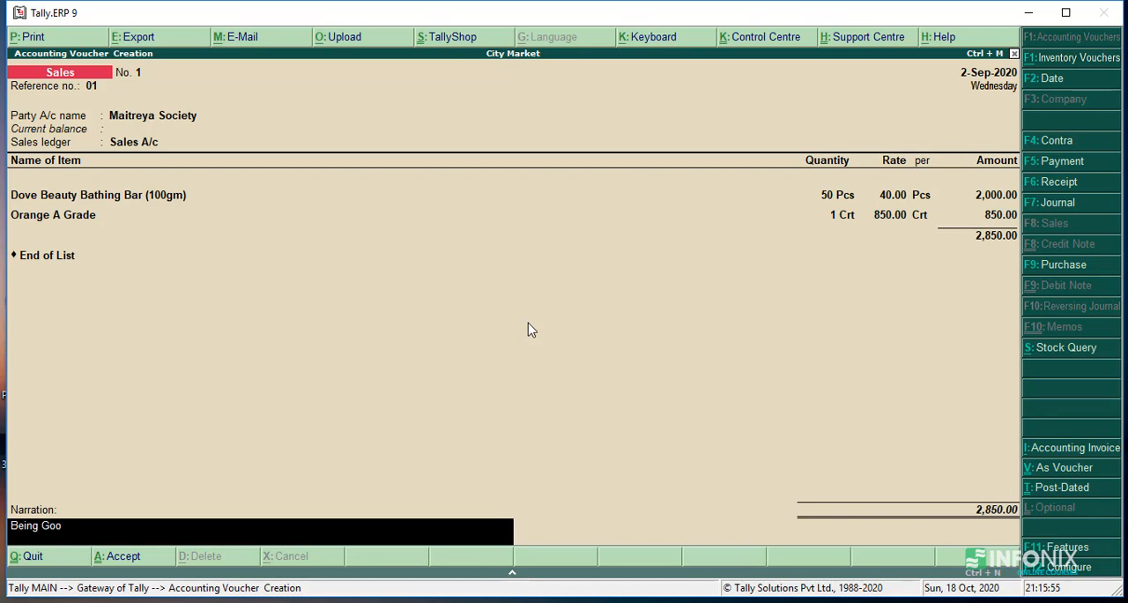
text(ds sold to customer)
key(Return)
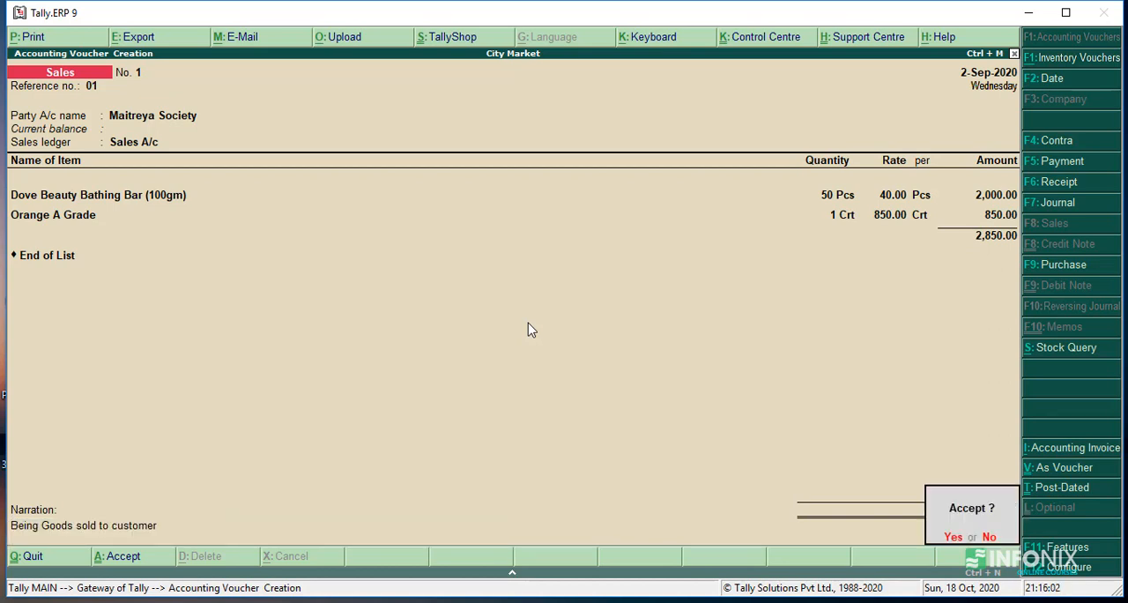
key(Return)
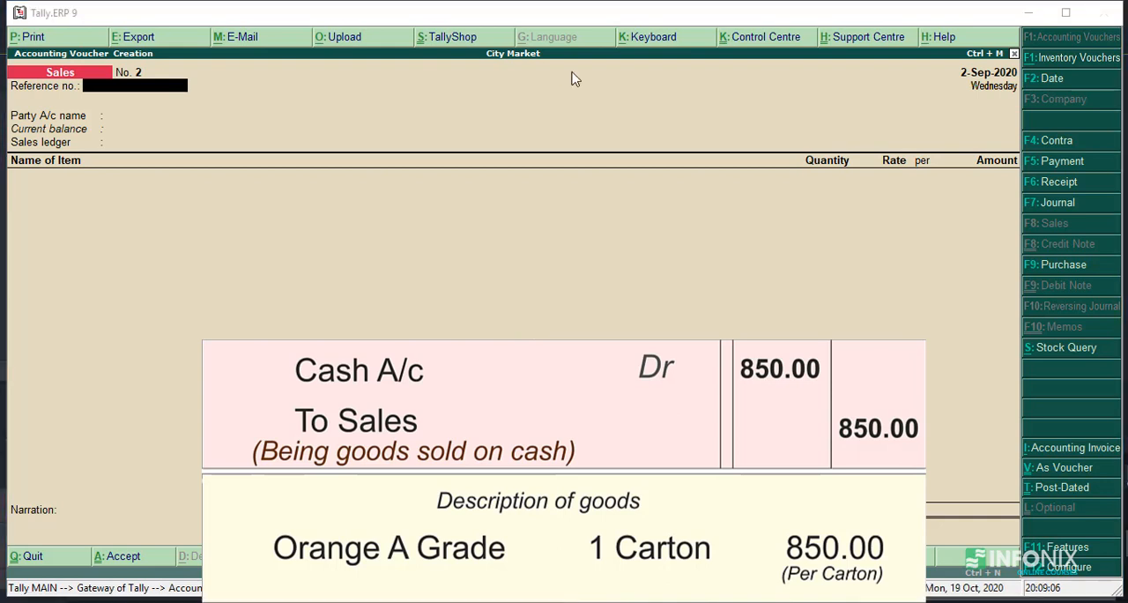
- Give the second sales voucher reference number 02, with Cash as party account, blank despatch and order details, and Sales A/c as sales ledger
click(526, 15)
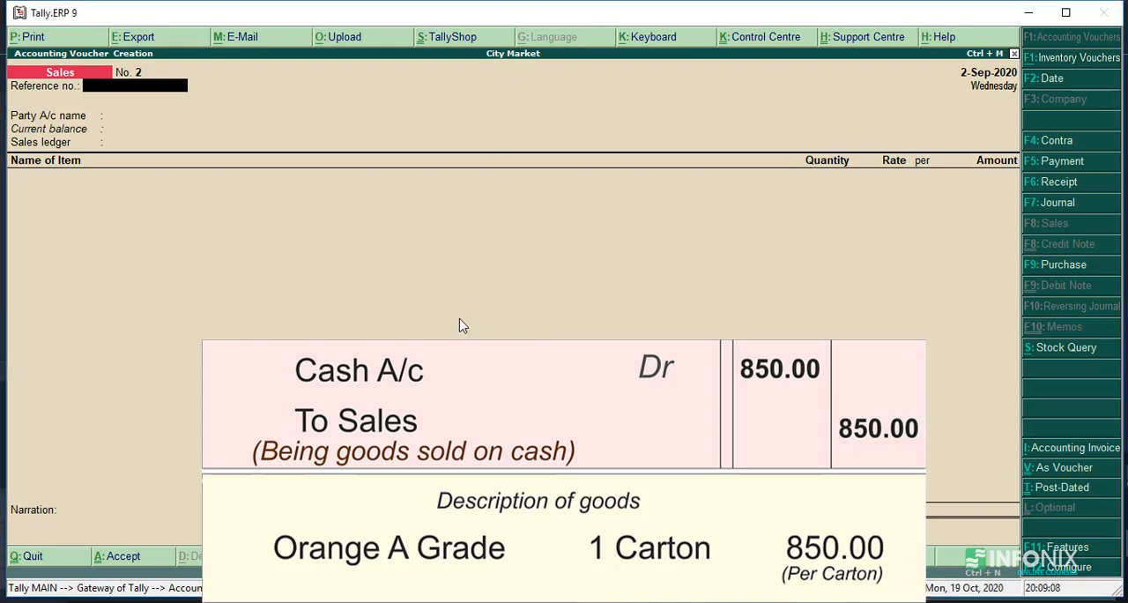
text(02)
key(Return)
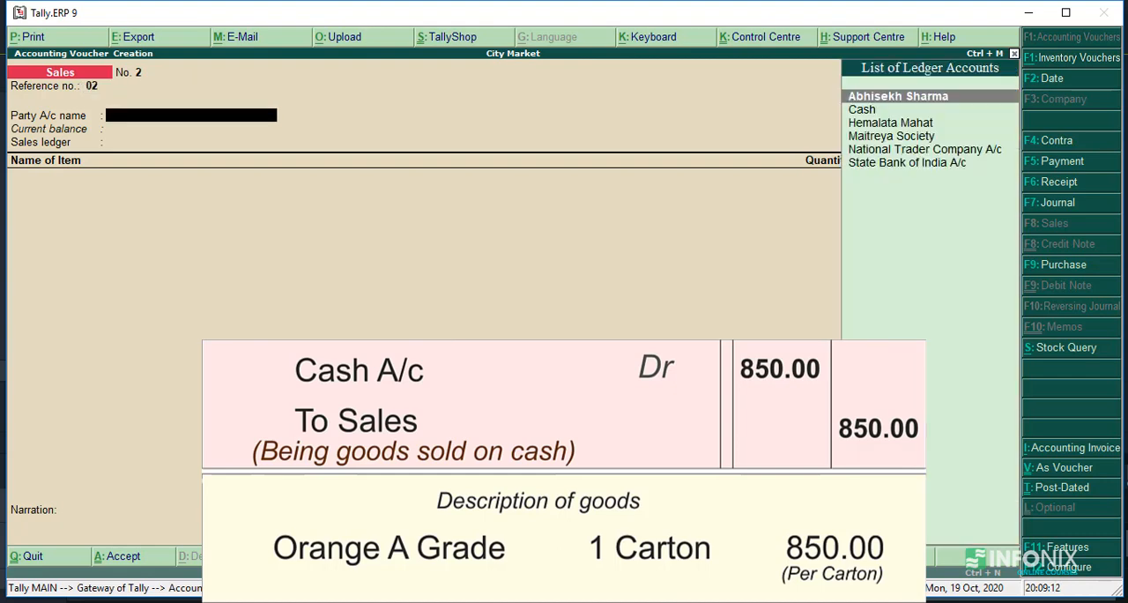
key(Down)
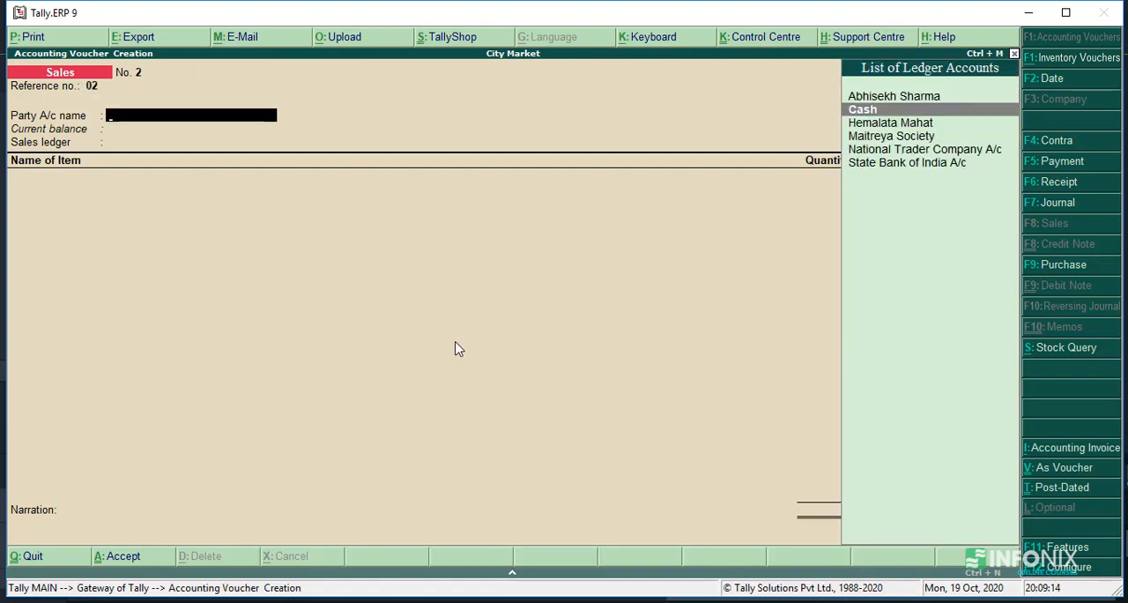
key(Return)
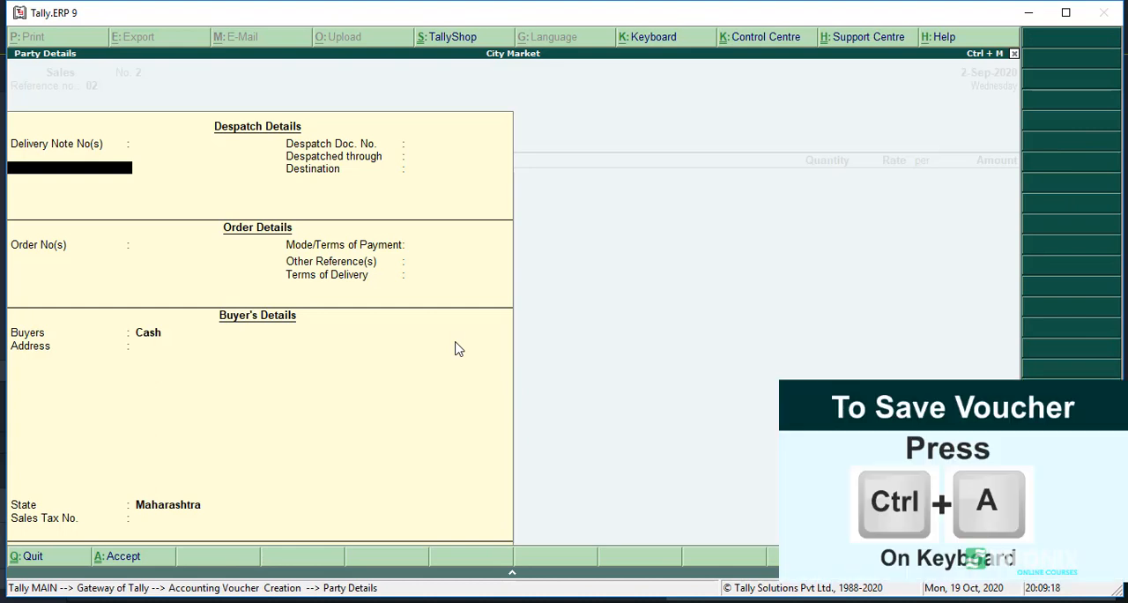
key(ctrl+a)
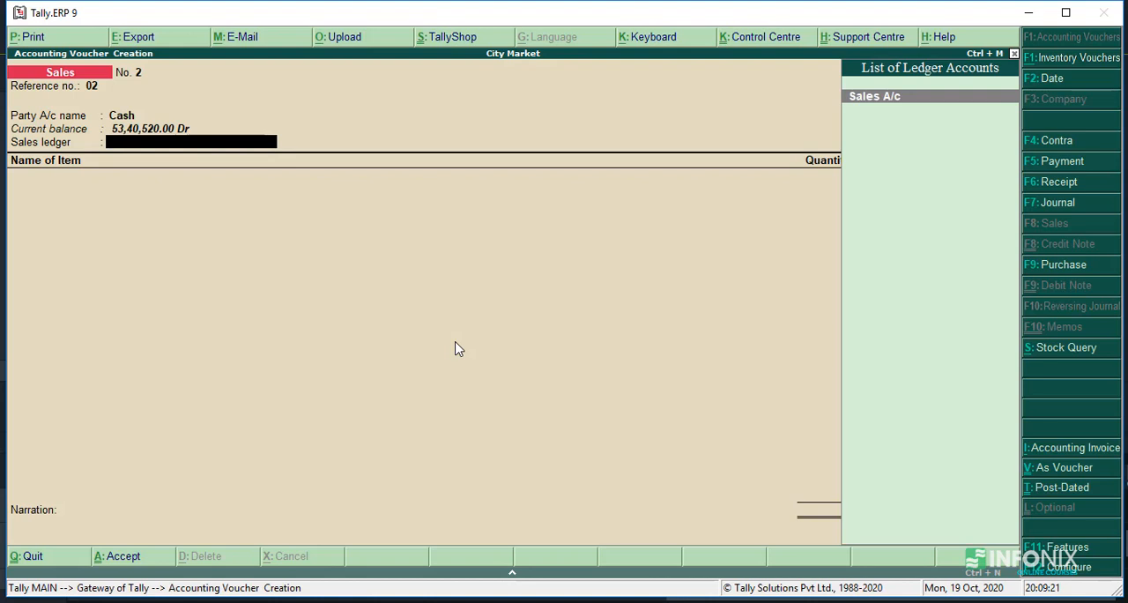
key(Return)
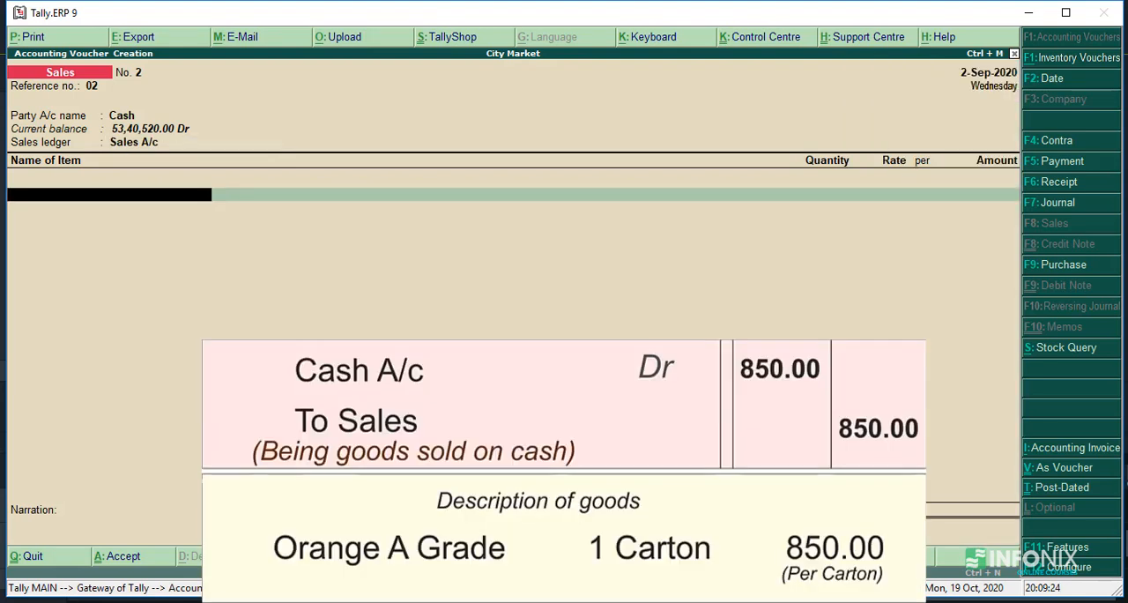
- Add the stock item Orange A Grade with quantity 1 Crt at a rate of 850 per carton to the cash sale
text(O)
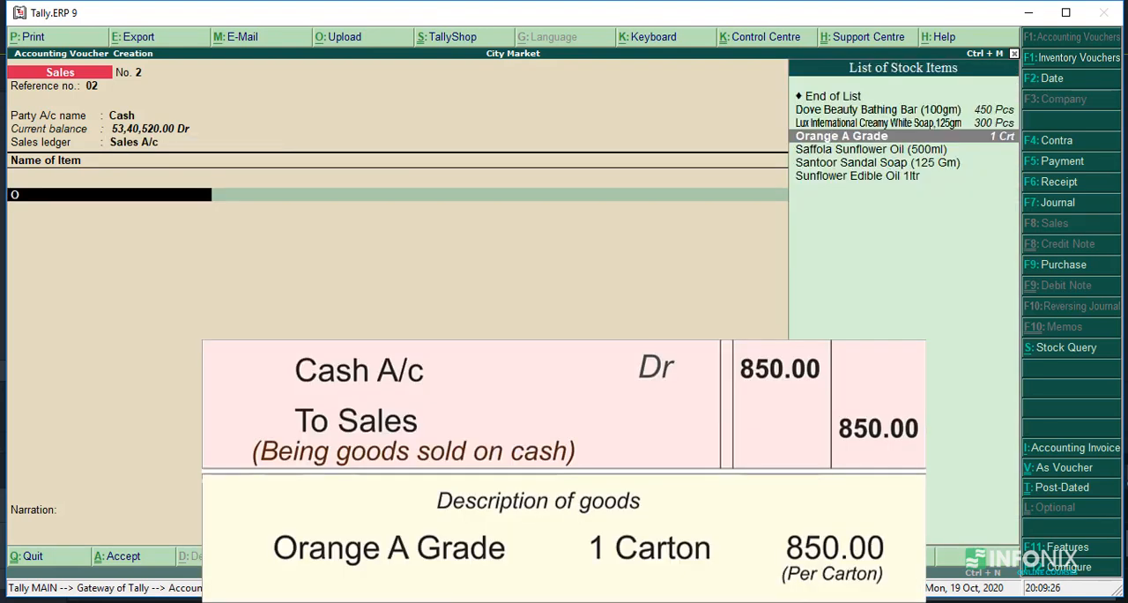
key(Return)
key(Return)
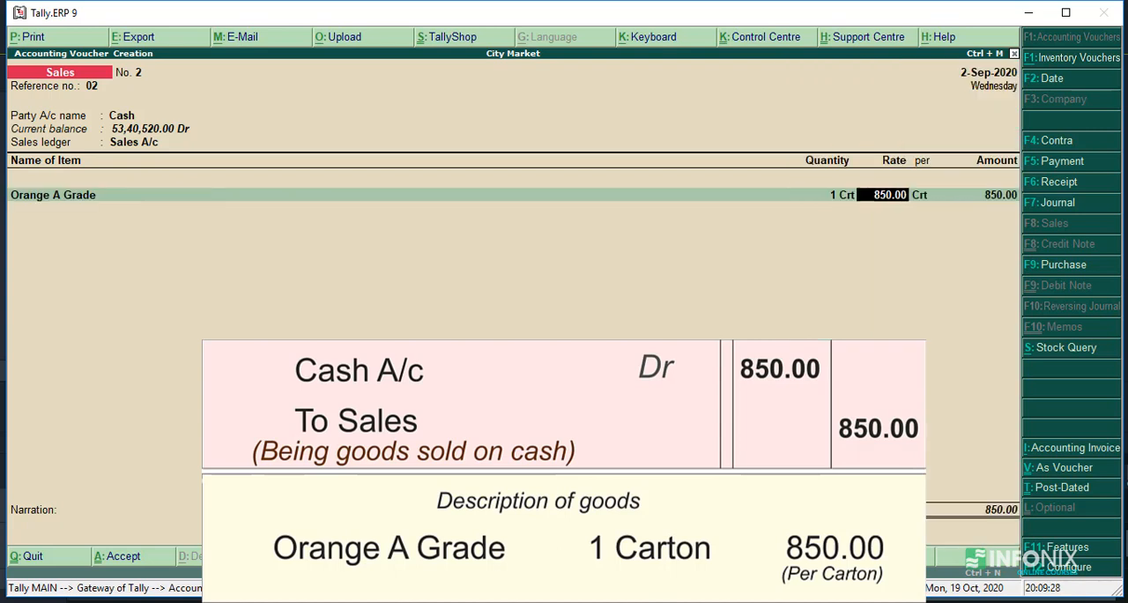
key(Return)
key(Return)
key(Return)
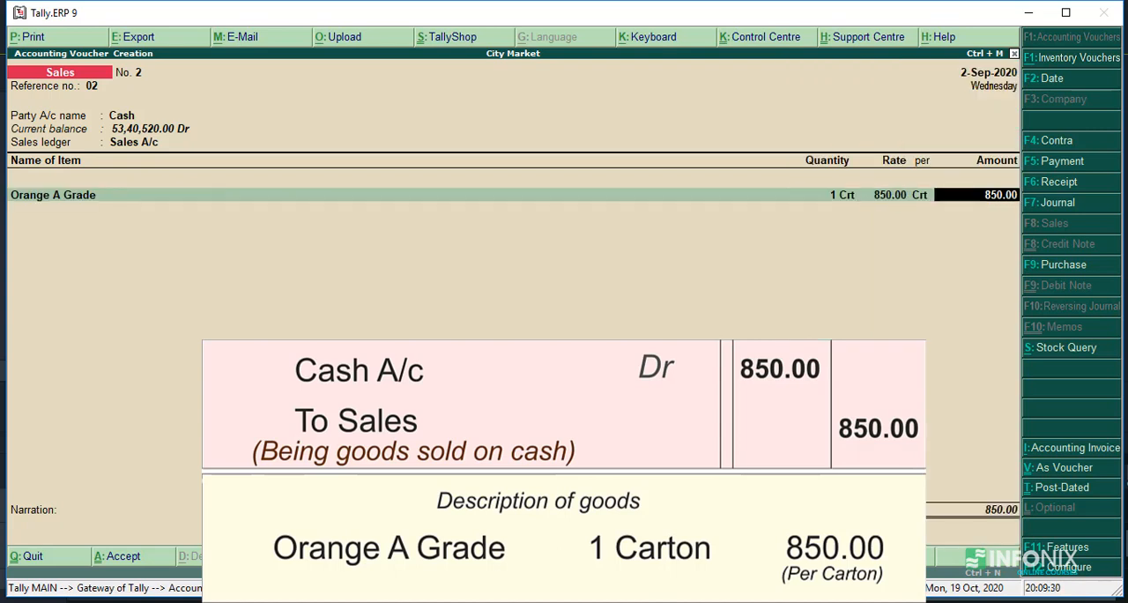
key(Return)
key(Return)
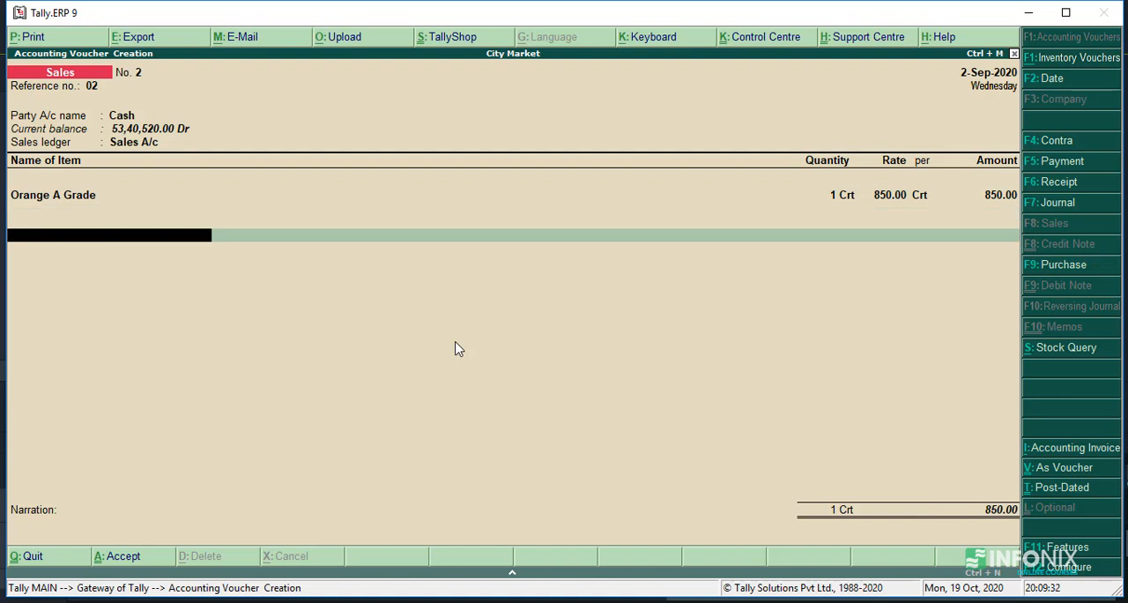
- End the item list, enter the narration "Being Orange sold on cash" and save the cash sales voucher
text(B)
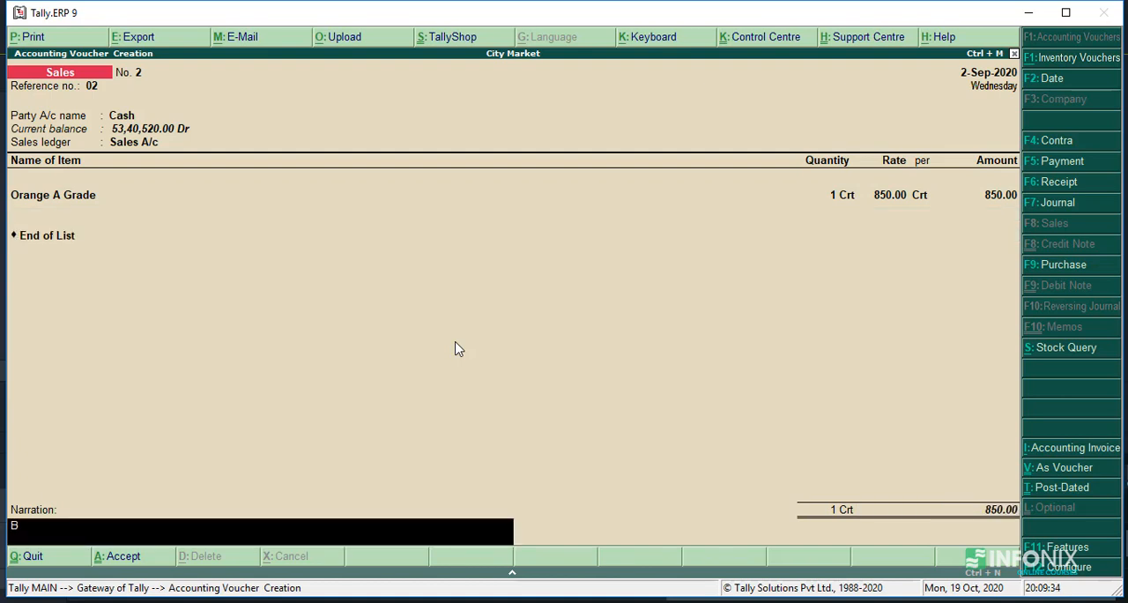
text(eing Orange sold)
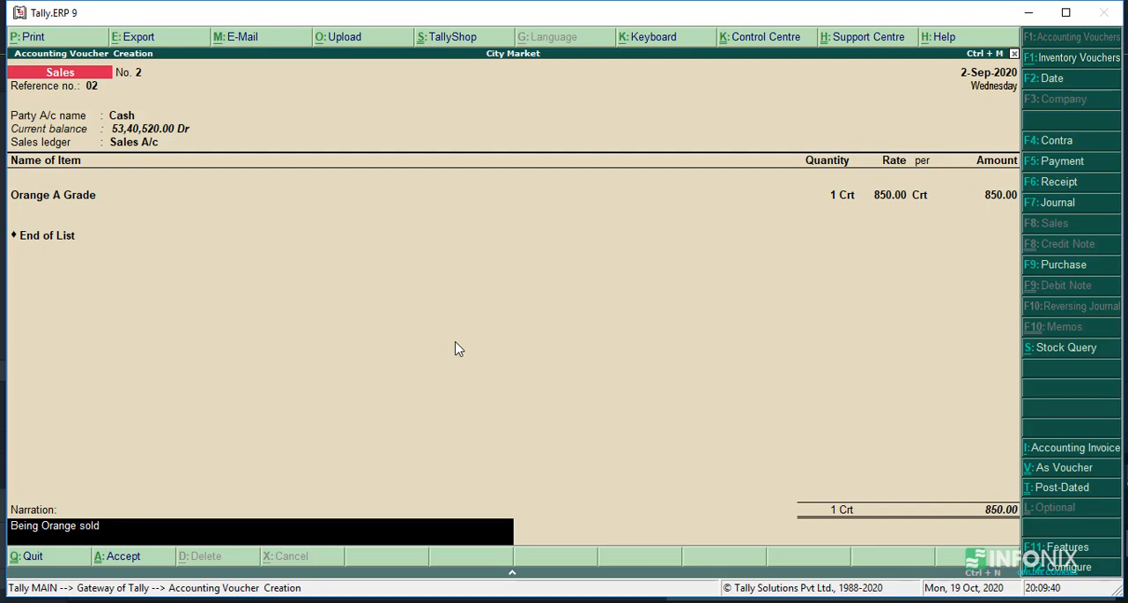
text( on cash)
key(Return)
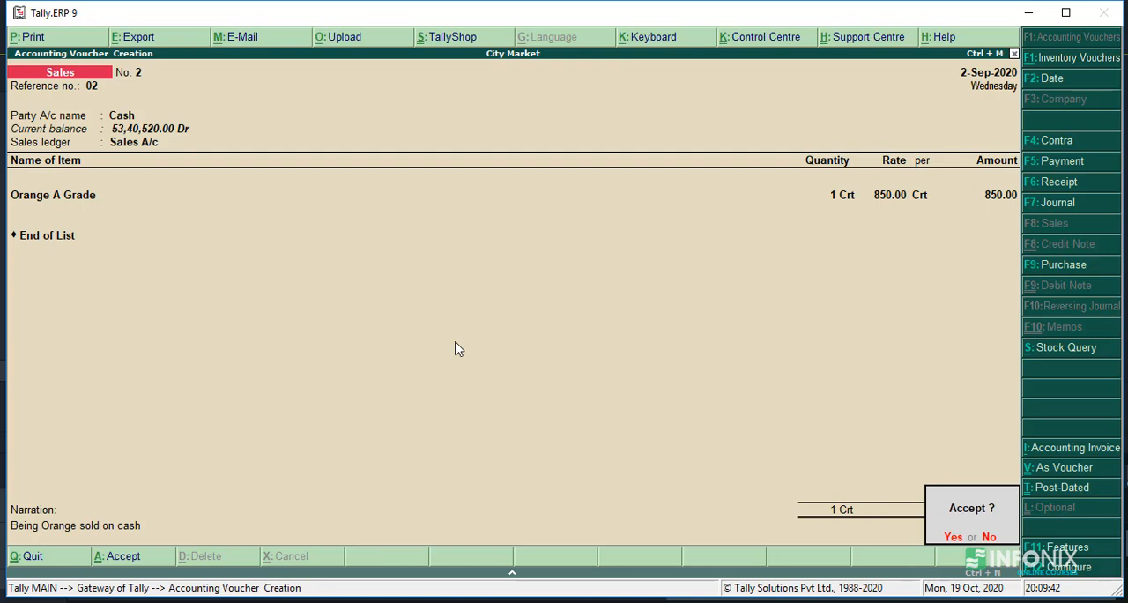
key(y)
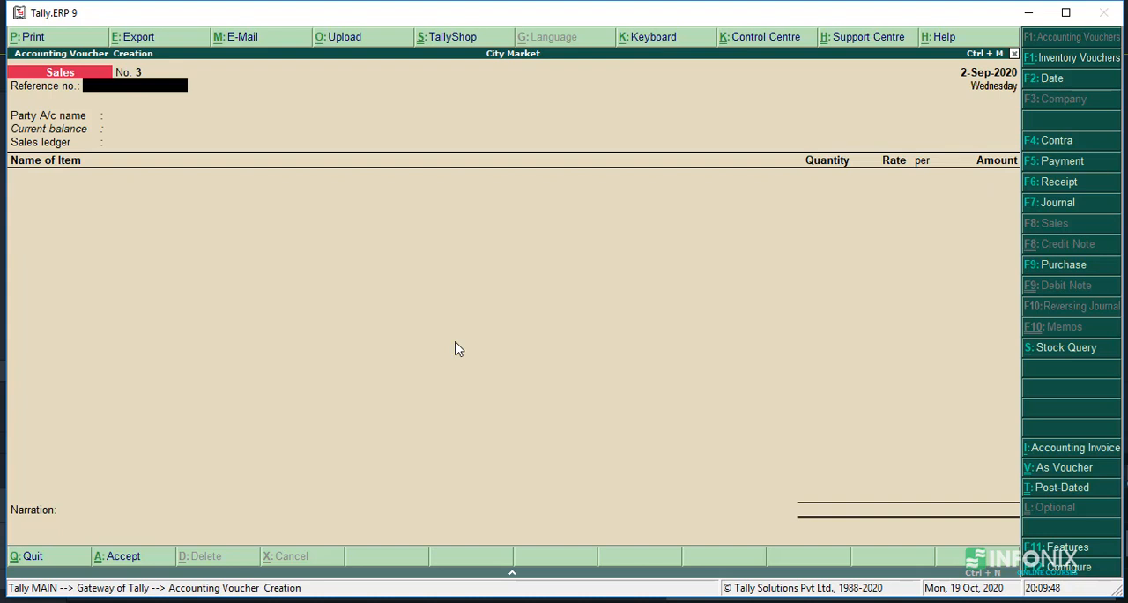
- Review the saved sales vouchers 2 and 1, then return to voucher 2
key(Page_Up)
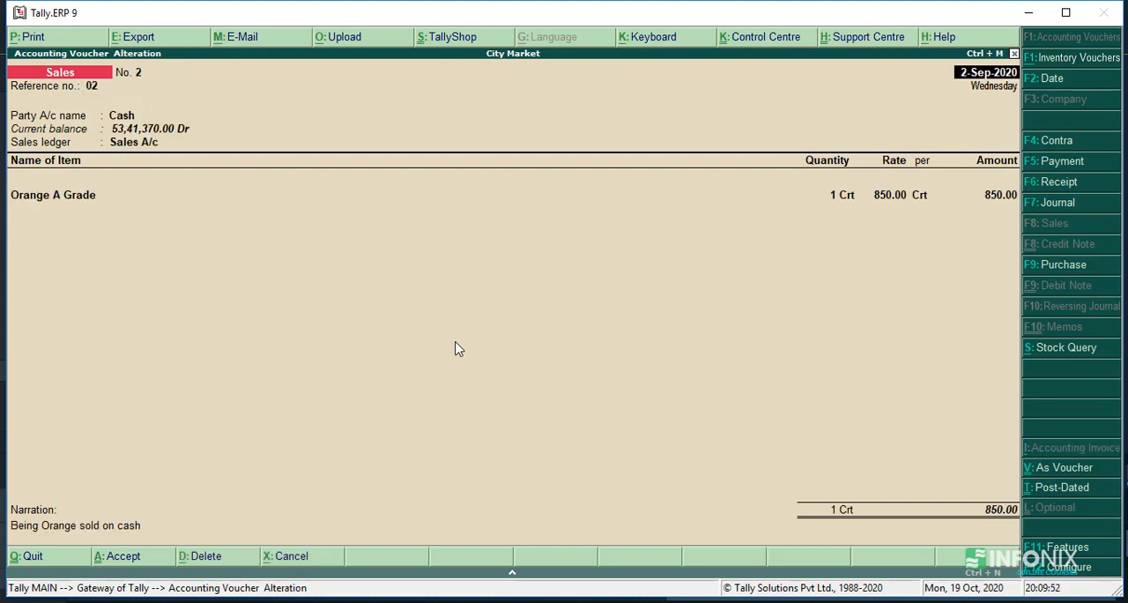
key(Page_Up)
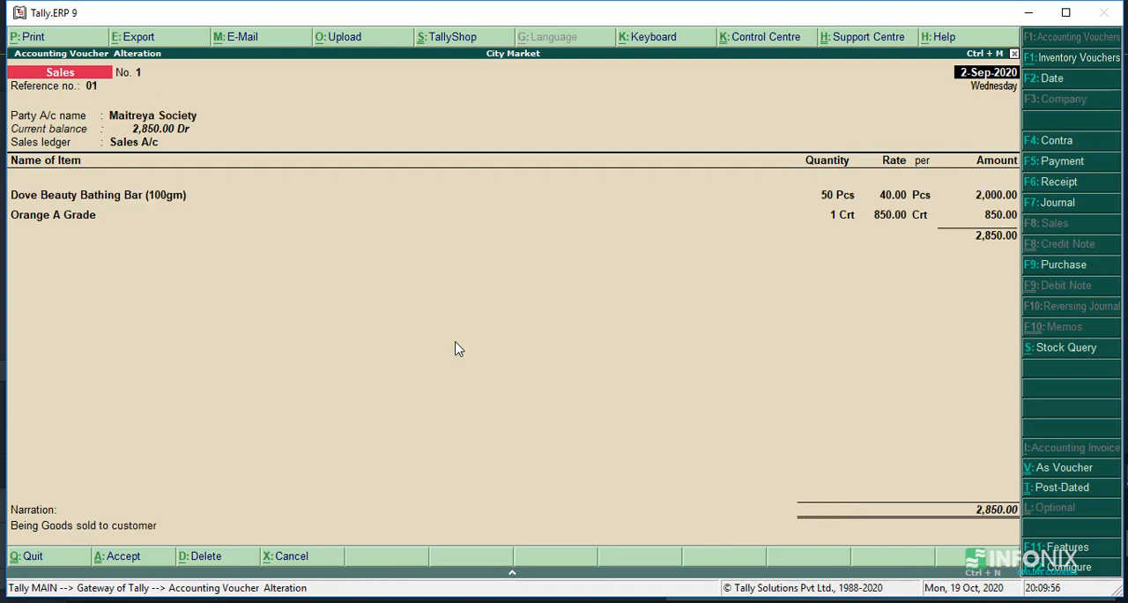
key(Page_Down)
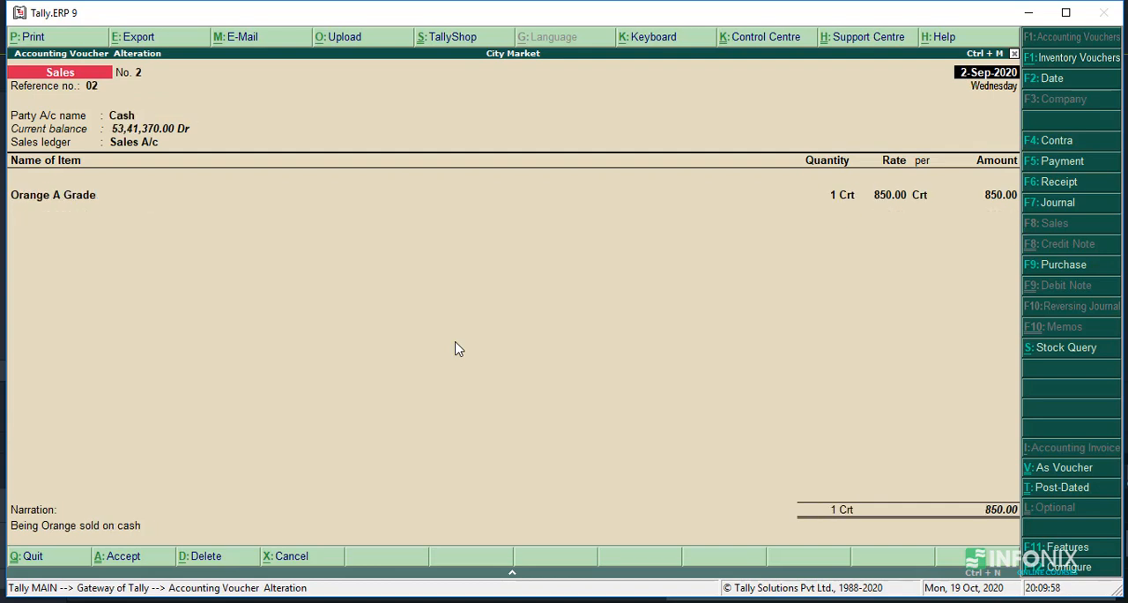